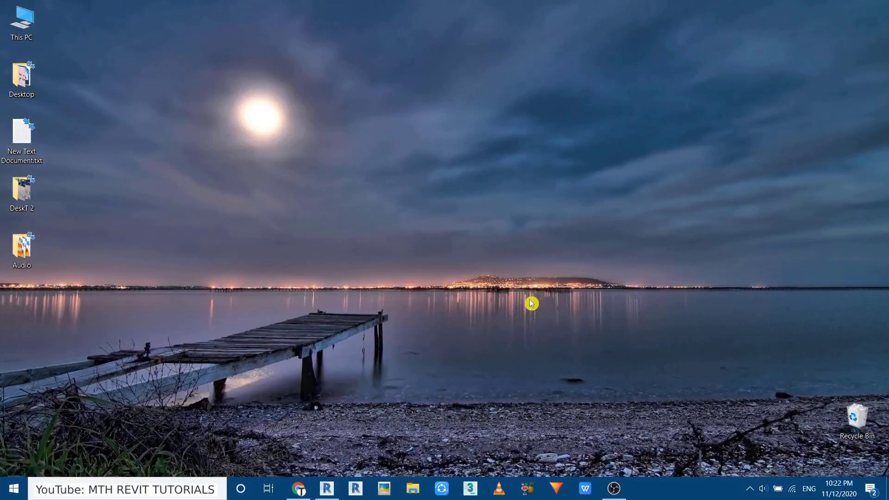
# - Bring up the 3D Textures pebbles page in Chrome and browse its results
pyautogui.click(297, 489)
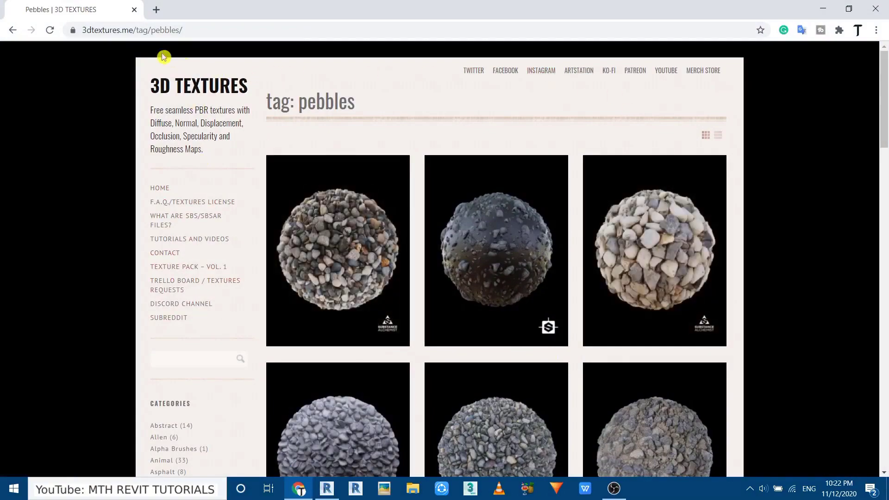
pyautogui.click(84, 30)
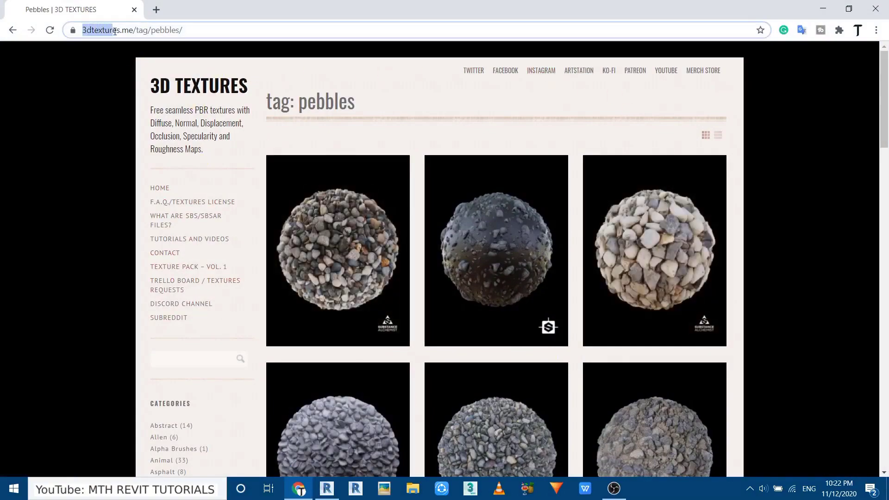
pyautogui.click(118, 94)
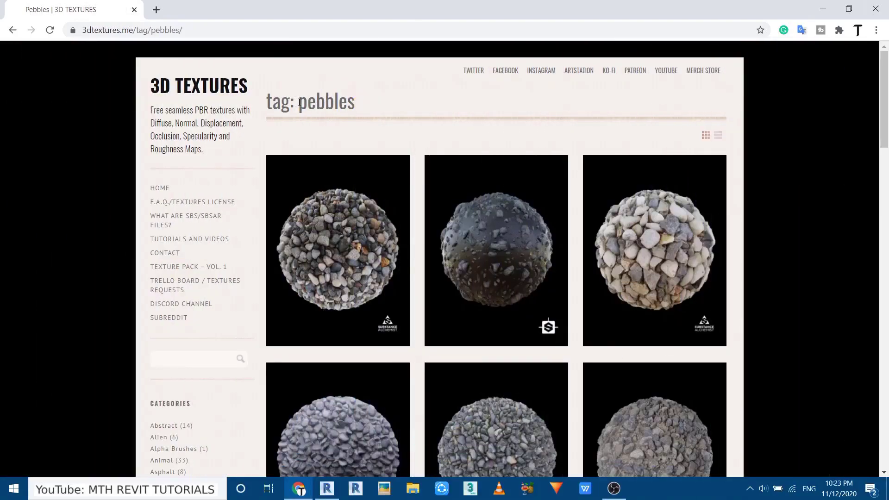
pyautogui.moveTo(300, 102); pyautogui.dragTo(362, 110)
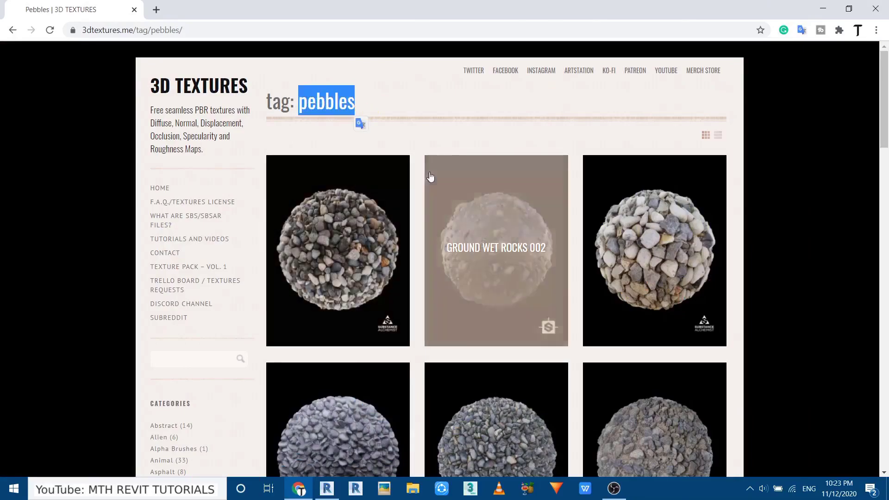
pyautogui.scroll(-14, 463, 208)
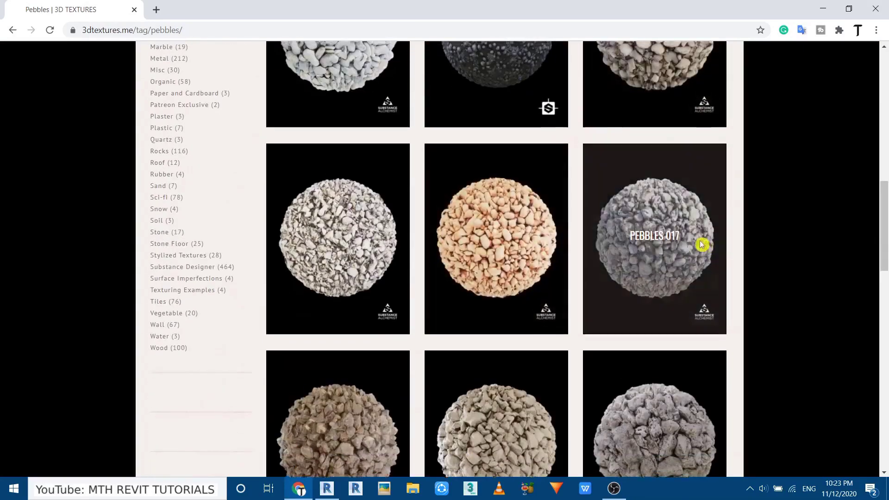
pyautogui.scroll(8, 512, 251)
pyautogui.scroll(-3, 699, 239)
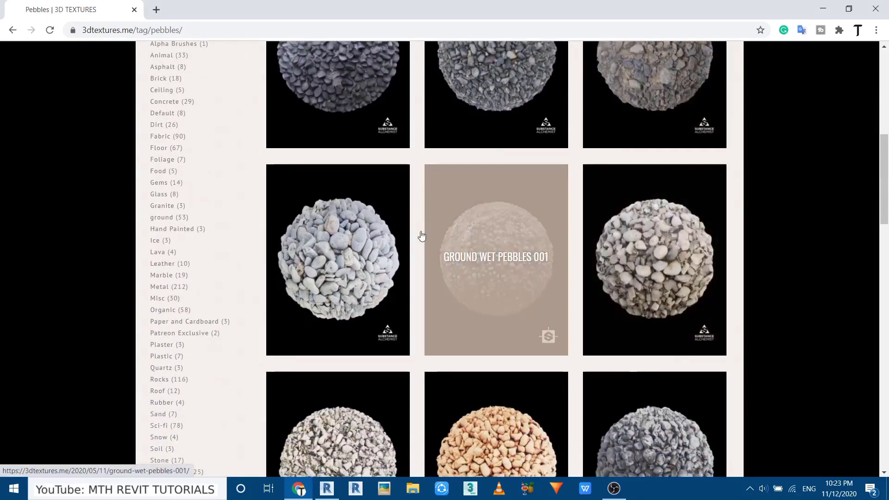
# - Open the Pebbles 021 texture and follow its Download All The Maps link
pyautogui.click(333, 254)
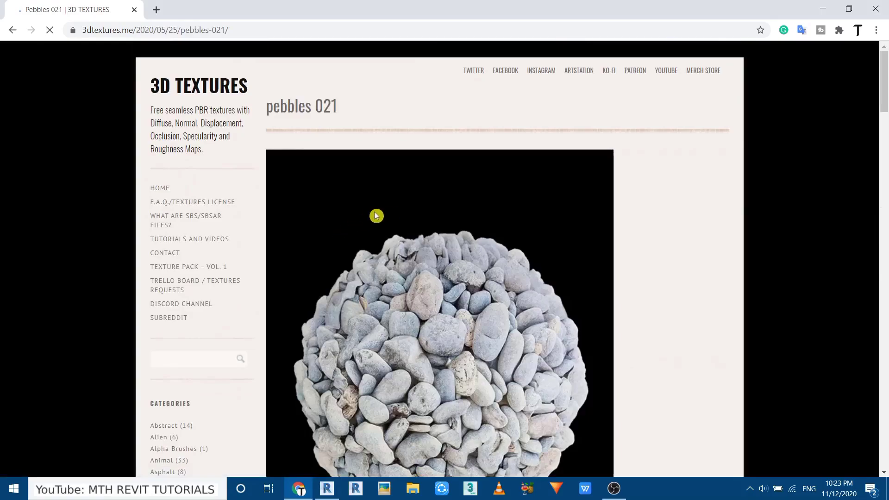
pyautogui.scroll(-5, 408, 212)
pyautogui.scroll(-15, 413, 210)
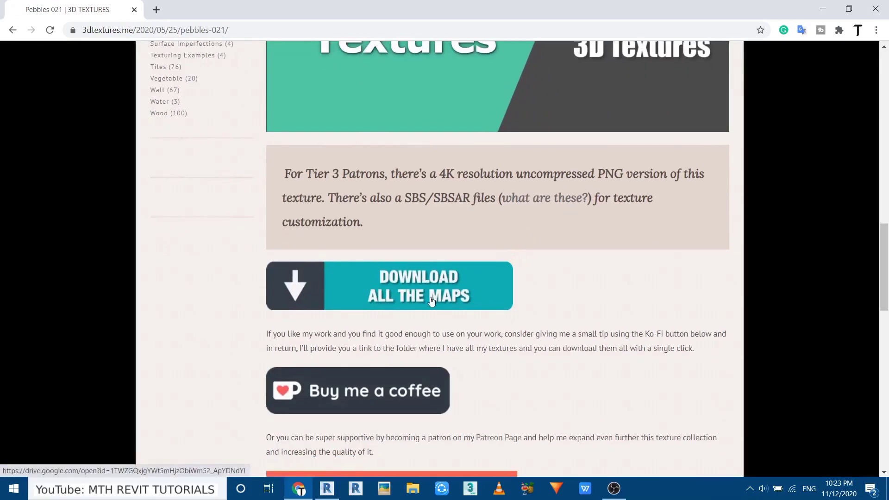
pyautogui.click(410, 295)
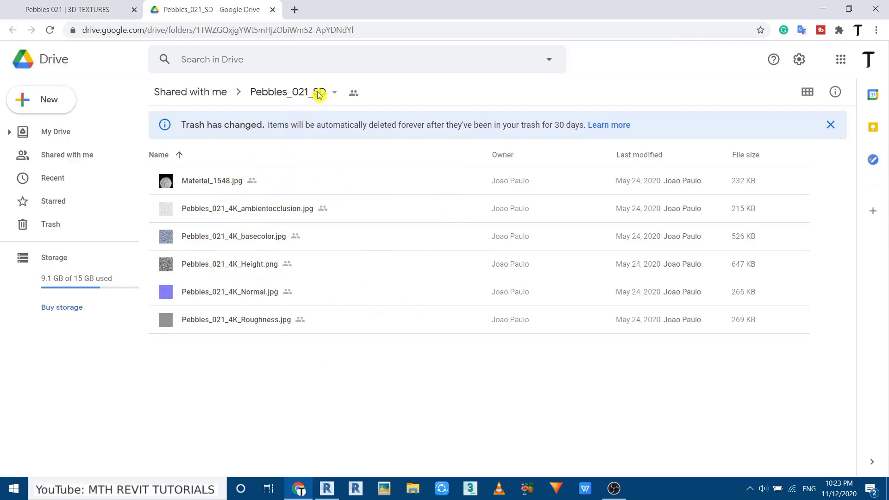
# - Download the Pebbles_021_SD folder as a zip and open it in WinRAR
pyautogui.click(332, 93)
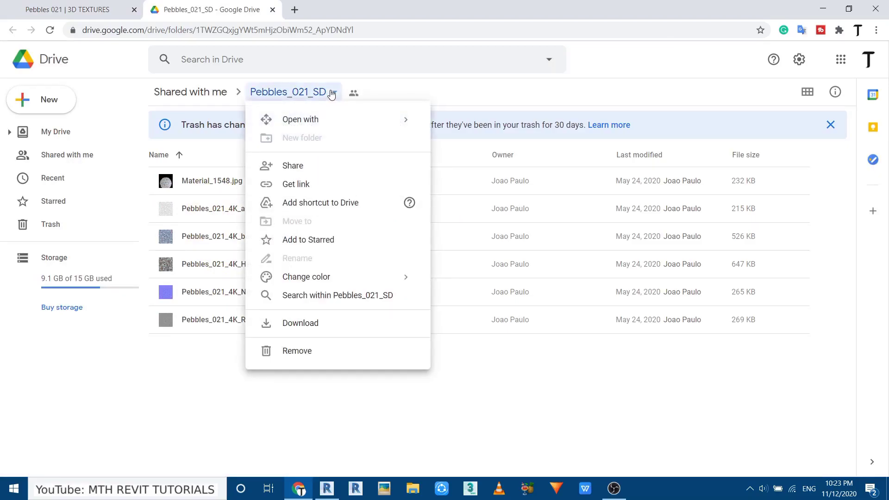
pyautogui.click(306, 328)
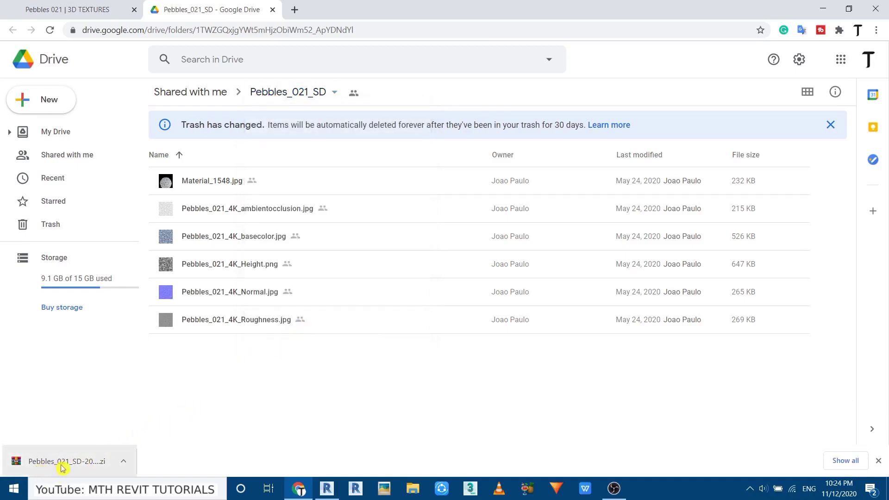
pyautogui.click(85, 461)
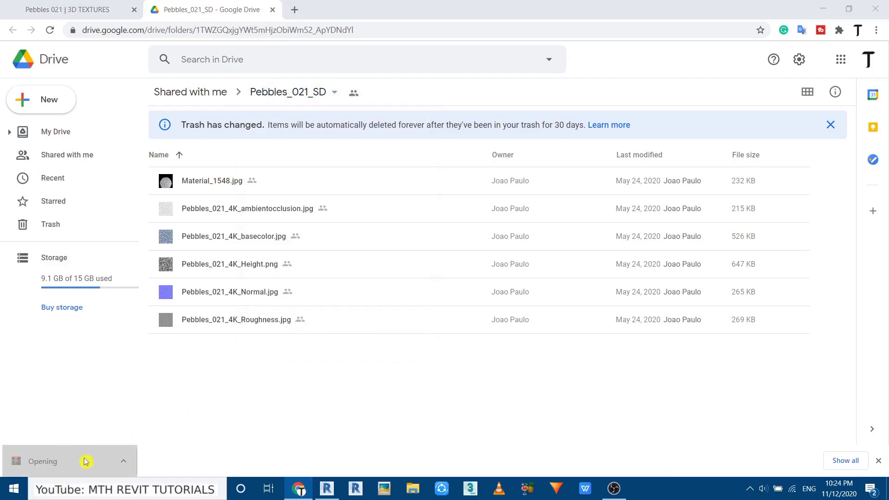
pyautogui.click(876, 9)
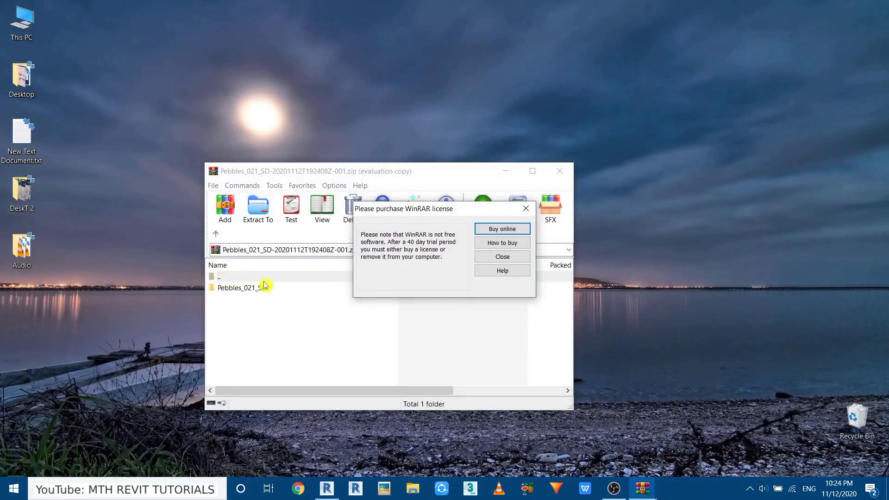
# - Dismiss the licence reminder, drag Pebbles_021_SD onto the desktop, and close WinRAR
pyautogui.click(502, 257)
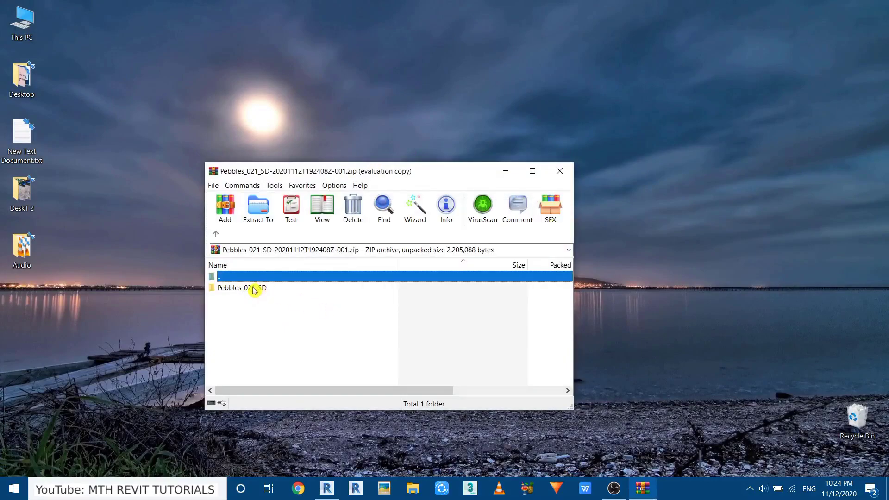
pyautogui.moveTo(254, 290); pyautogui.dragTo(650, 203)
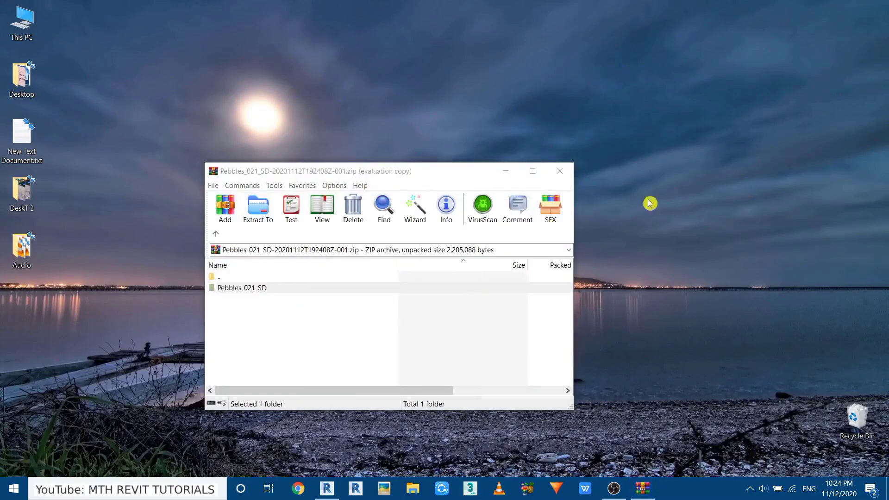
pyautogui.click(560, 172)
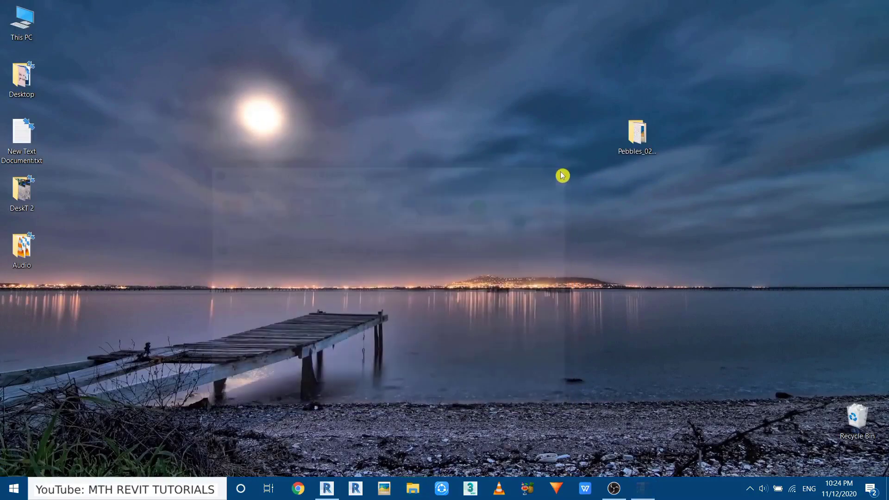
# - Inspect the extracted Pebbles_021_SD maps, including basecolor and Height, then return to Revit
pyautogui.doubleClick(631, 151)
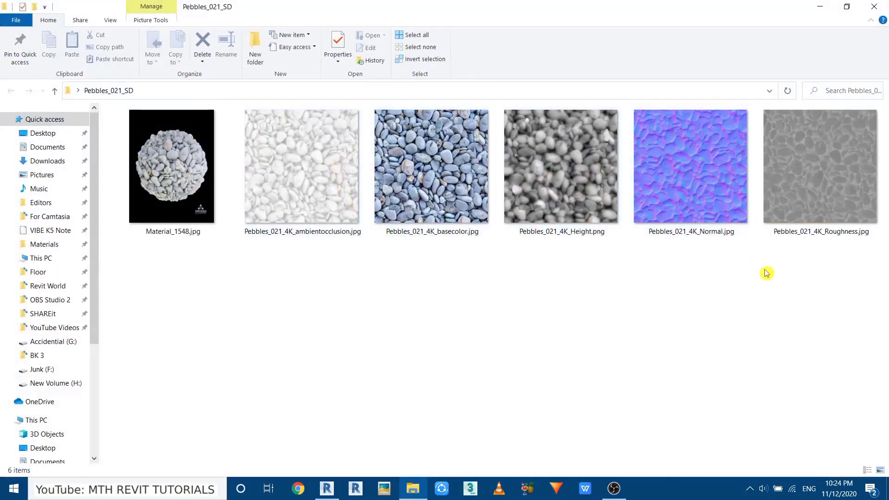
pyautogui.moveTo(815, 281); pyautogui.dragTo(533, 310)
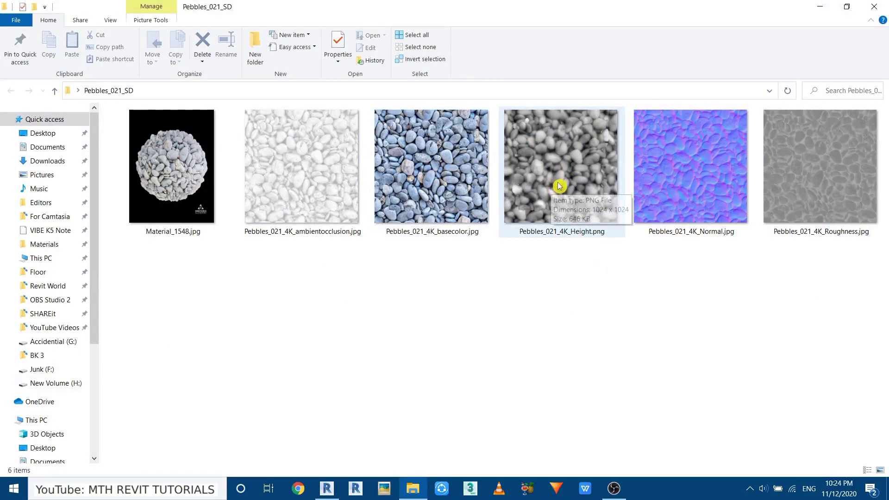
pyautogui.click(577, 239)
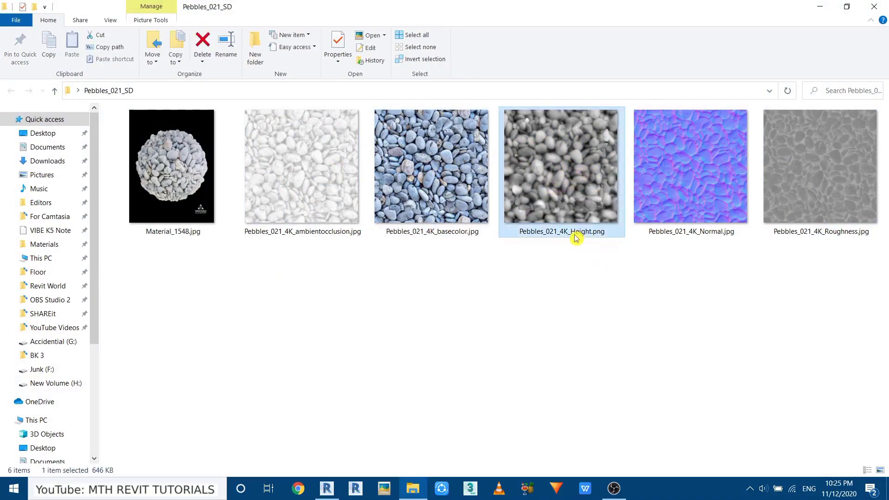
pyautogui.click(574, 238)
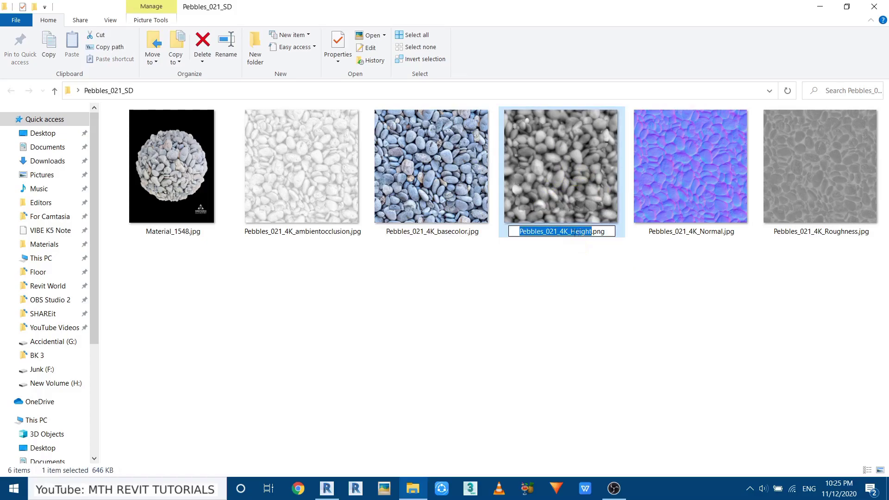
pyautogui.click(573, 233)
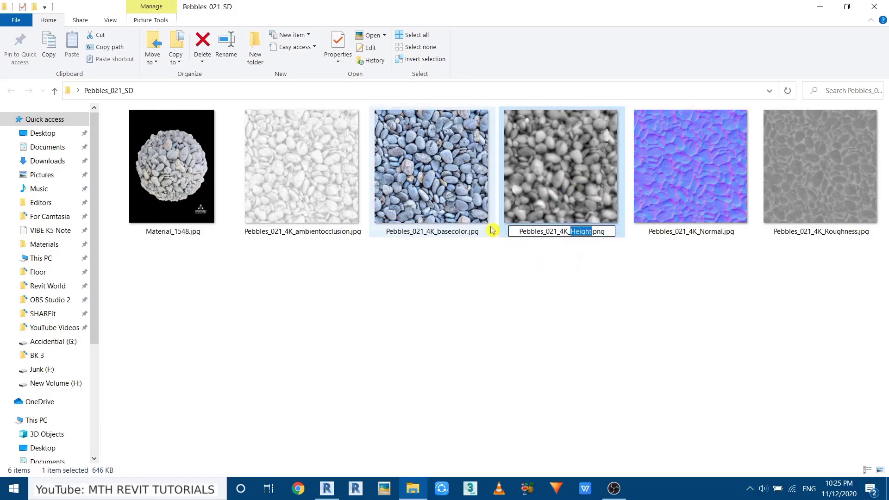
pyautogui.click(522, 303)
pyautogui.click(510, 284)
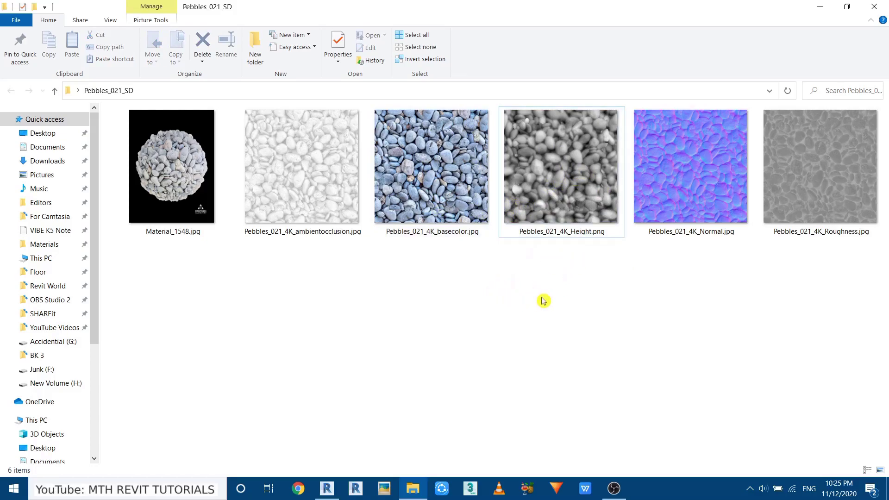
pyautogui.click(327, 488)
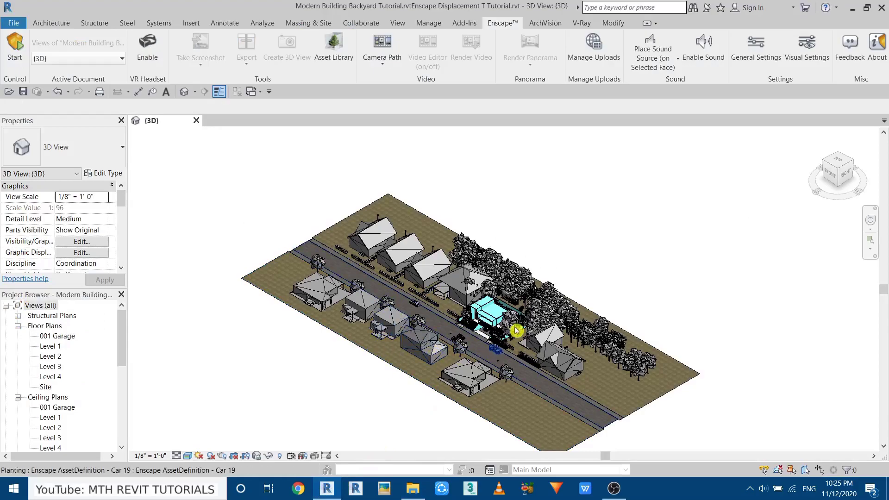
# - Zoom to the pool-terrace pad, select it, and open its Pad 1 type properties
pyautogui.scroll(4, 496, 334)
pyautogui.scroll(-2, 492, 353)
pyautogui.keyDown('shift'); pyautogui.moveTo(492, 352); pyautogui.dragTo(378, 299, button='middle'); pyautogui.keyUp('shift')
pyautogui.scroll(3, 378, 299)
pyautogui.scroll(2, 423, 257)
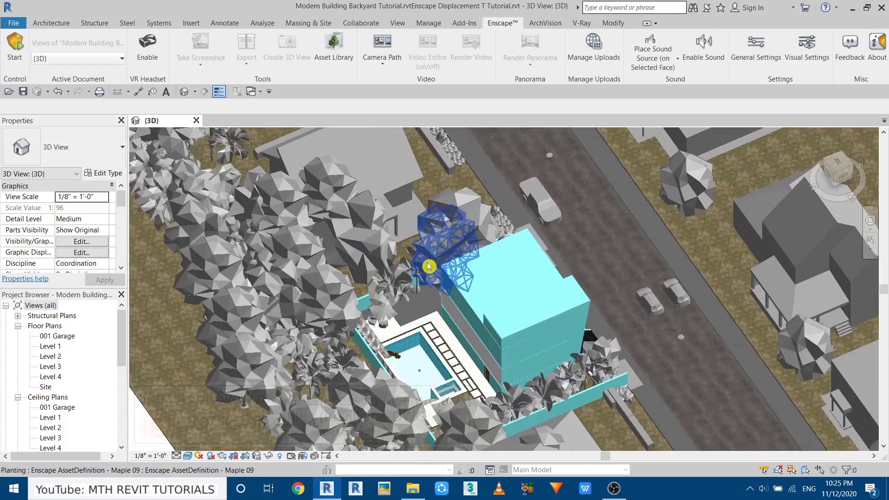
pyautogui.scroll(2, 341, 325)
pyautogui.scroll(3, 412, 369)
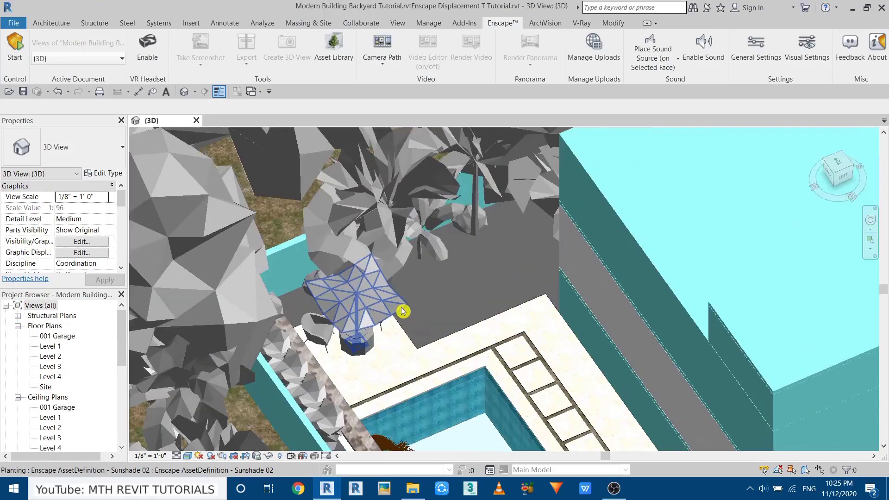
pyautogui.scroll(3, 419, 286)
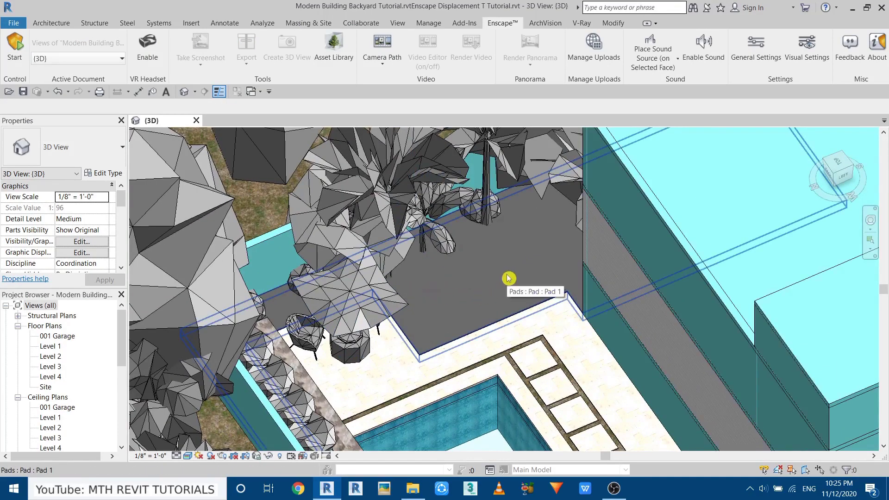
pyautogui.click(488, 291)
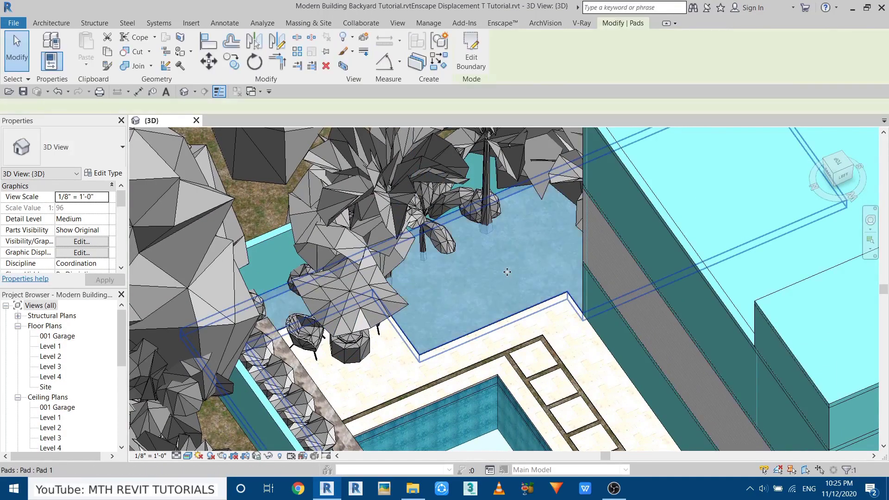
pyautogui.click(112, 175)
# - From Pad 1's structure layer, create a new material and rename it Pebbles
pyautogui.click(315, 193)
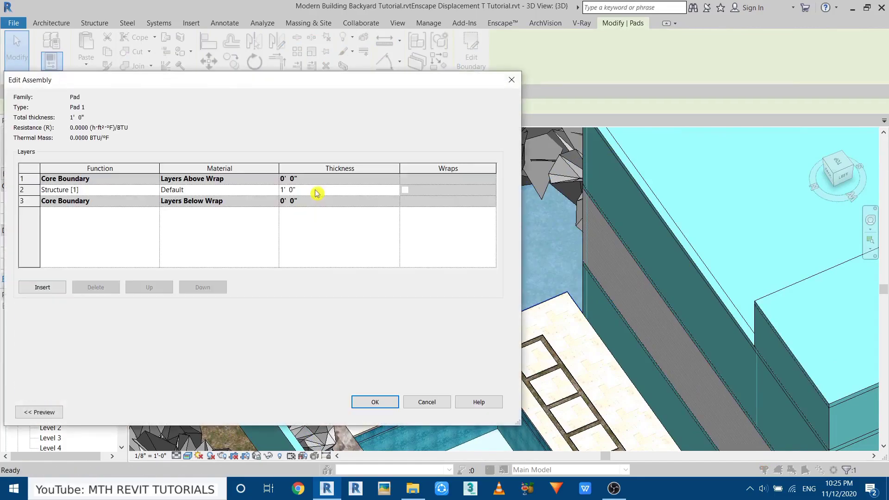
pyautogui.click(276, 192)
pyautogui.click(275, 191)
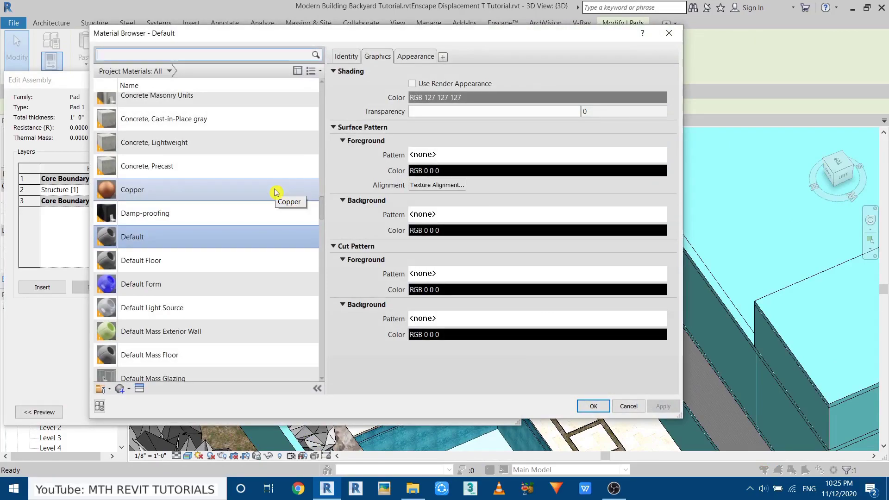
pyautogui.scroll(-1, 151, 368)
pyautogui.click(128, 388)
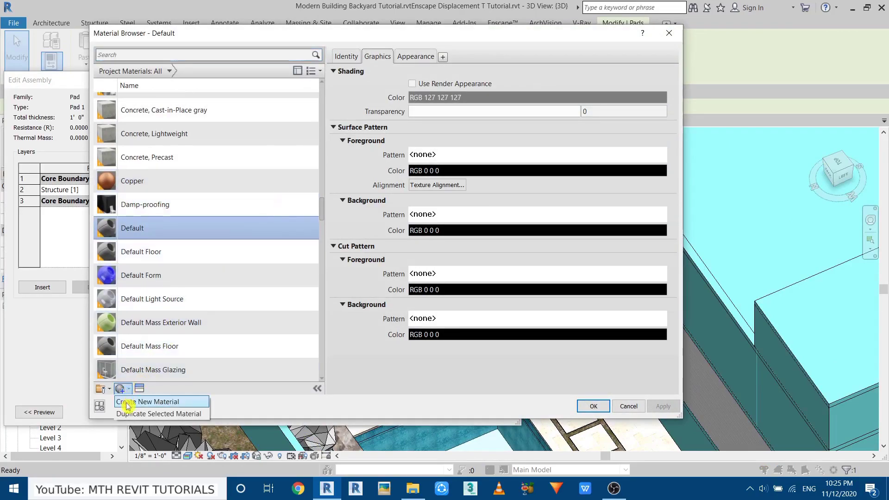
pyautogui.click(128, 402)
pyautogui.rightClick(159, 228)
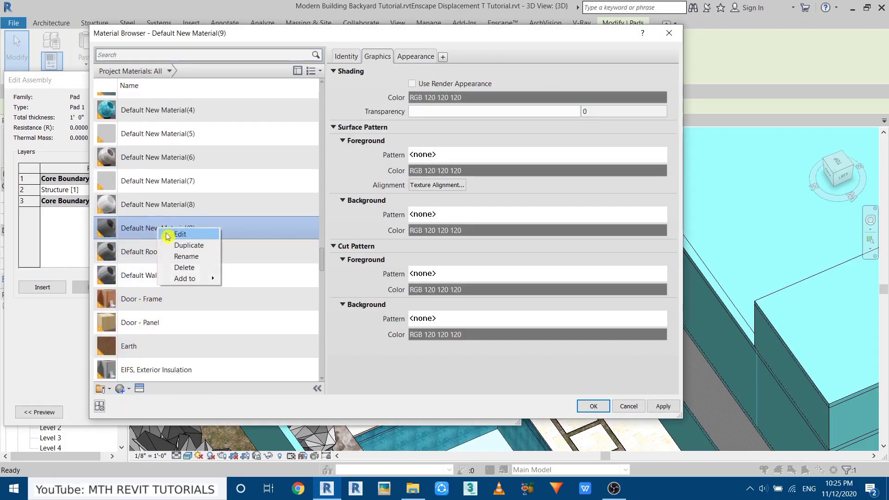
pyautogui.click(190, 256)
pyautogui.write('Pebbles')
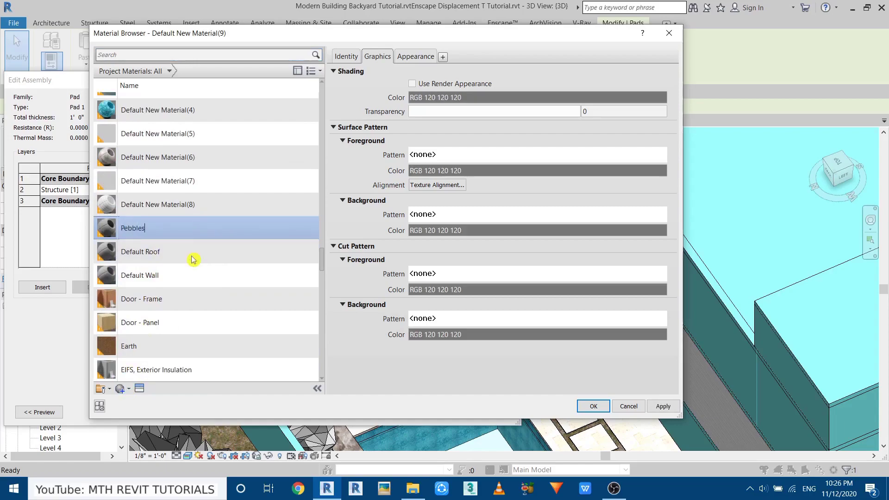
# - Use render appearance and set the Generic image to Pebbles_021_4K_basecolor.jpg at 2' sample width
pyautogui.click(411, 84)
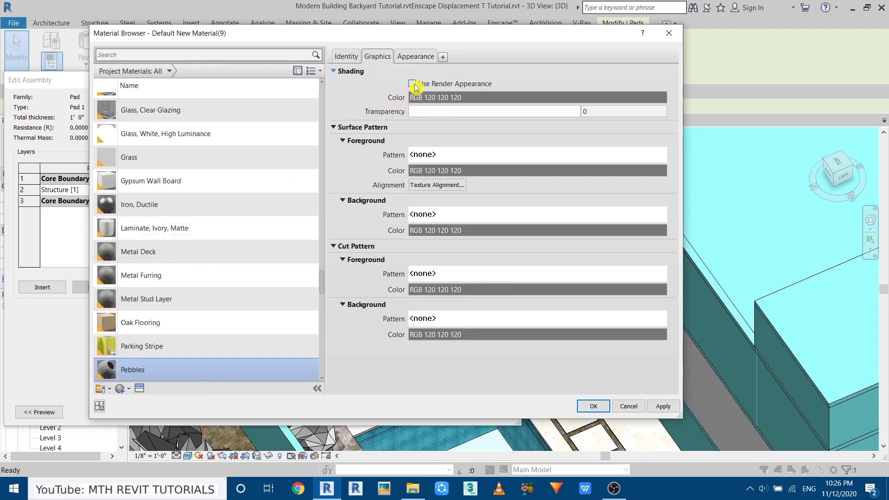
pyautogui.click(418, 58)
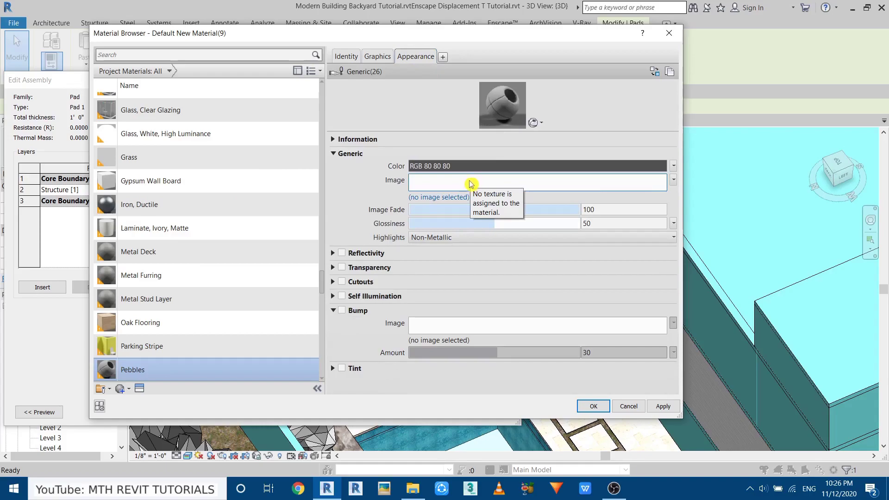
pyautogui.click(462, 182)
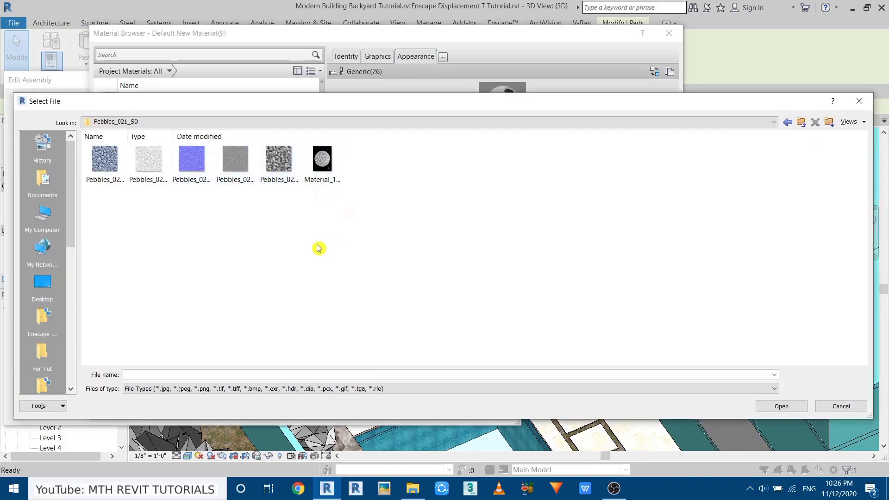
pyautogui.rightClick(319, 249)
pyautogui.moveTo(342, 252)
pyautogui.click(458, 254)
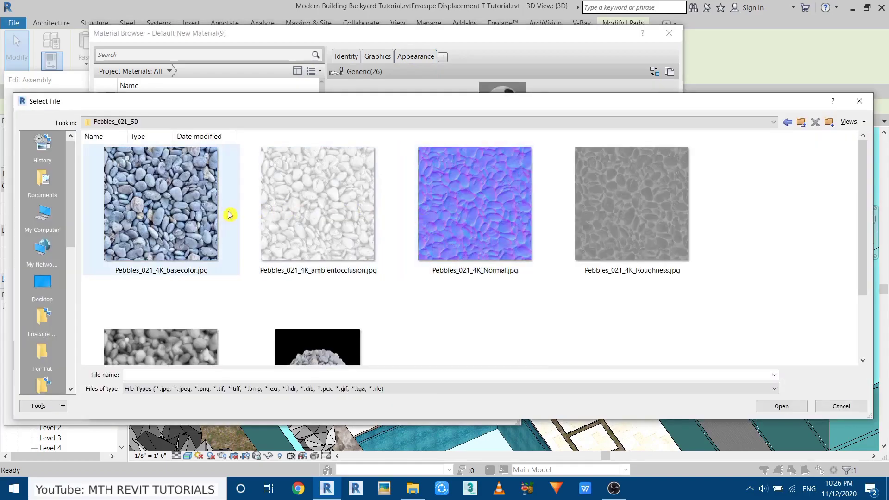
pyautogui.click(179, 215)
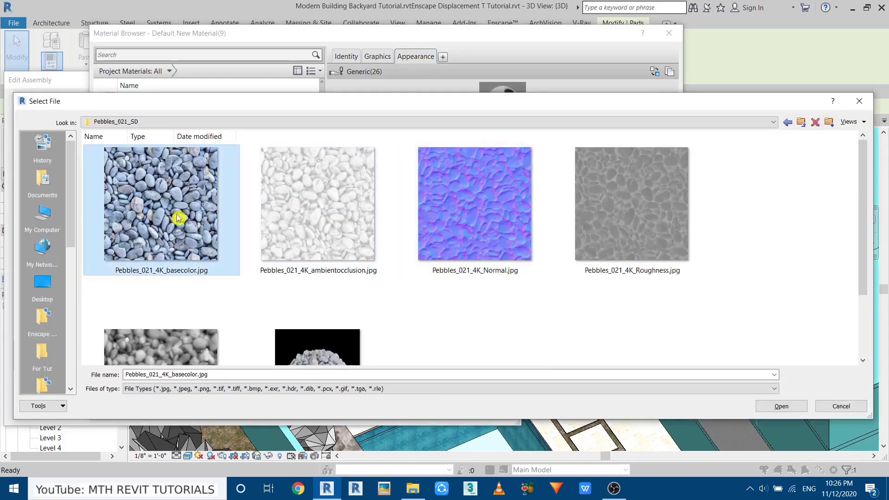
pyautogui.click(781, 407)
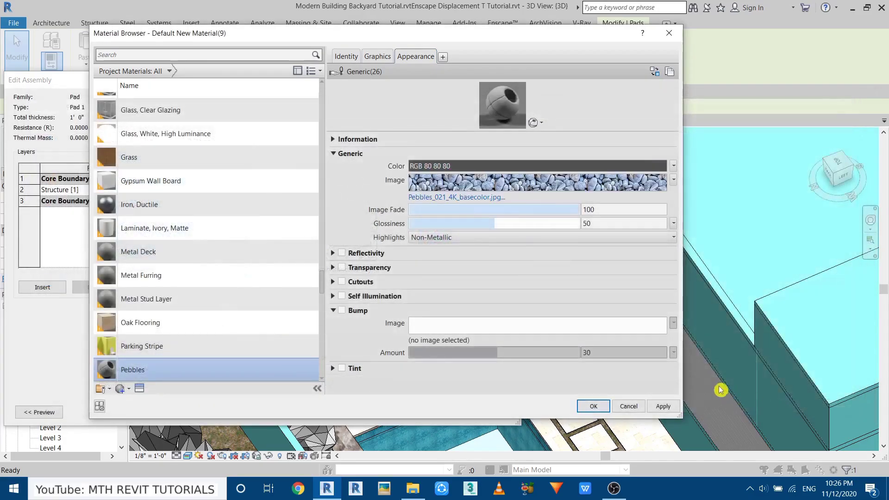
pyautogui.click(493, 189)
pyautogui.doubleClick(175, 360)
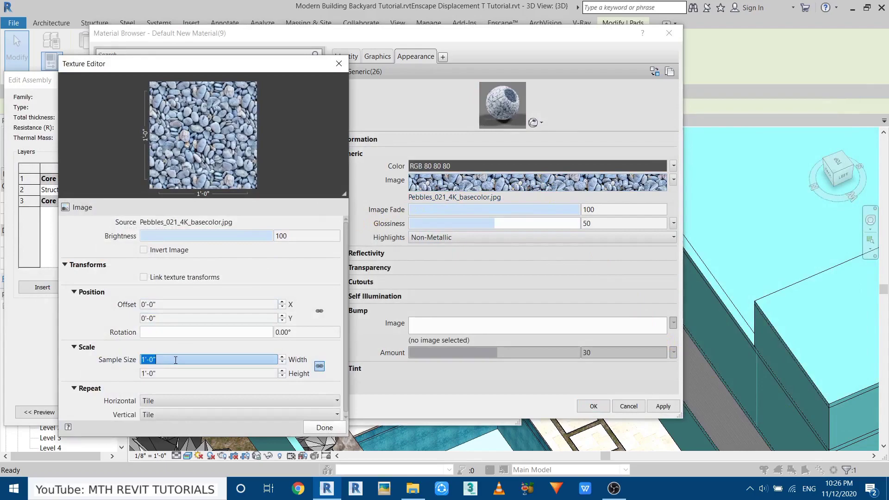
pyautogui.write('2')
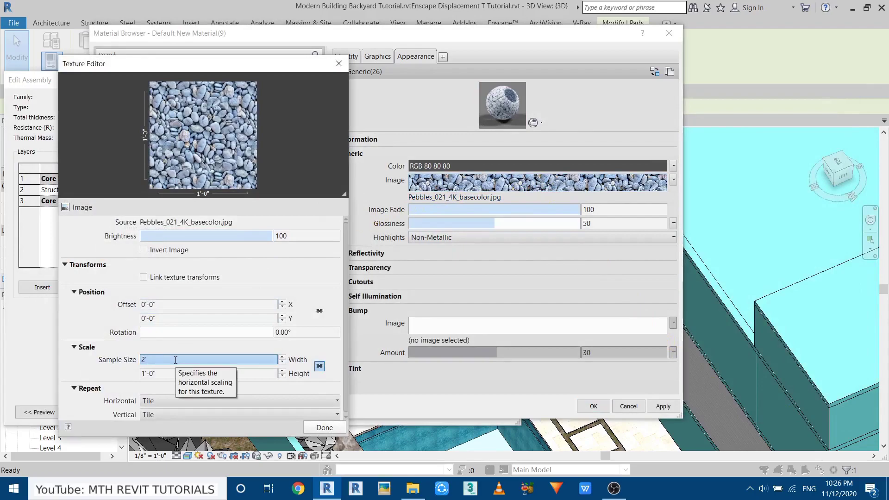
pyautogui.click(318, 426)
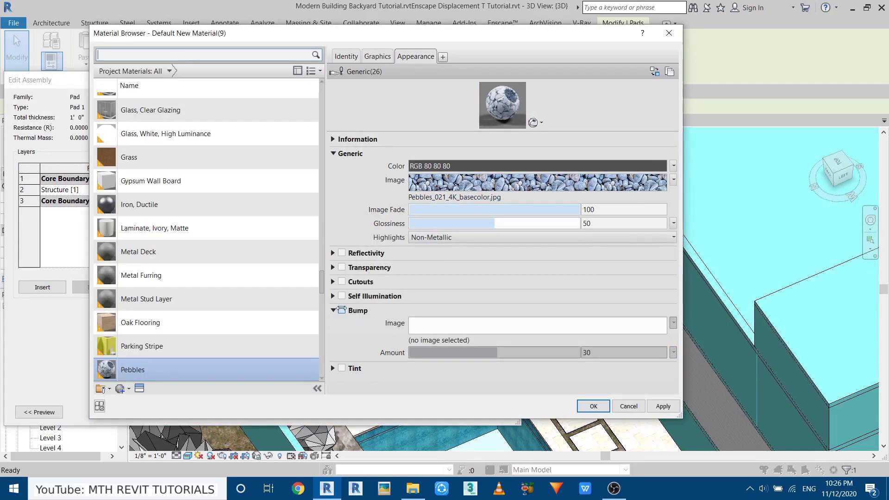
# - Enable Bump with Pebbles_021_4K_Height.png at a 2' sample width
pyautogui.click(341, 311)
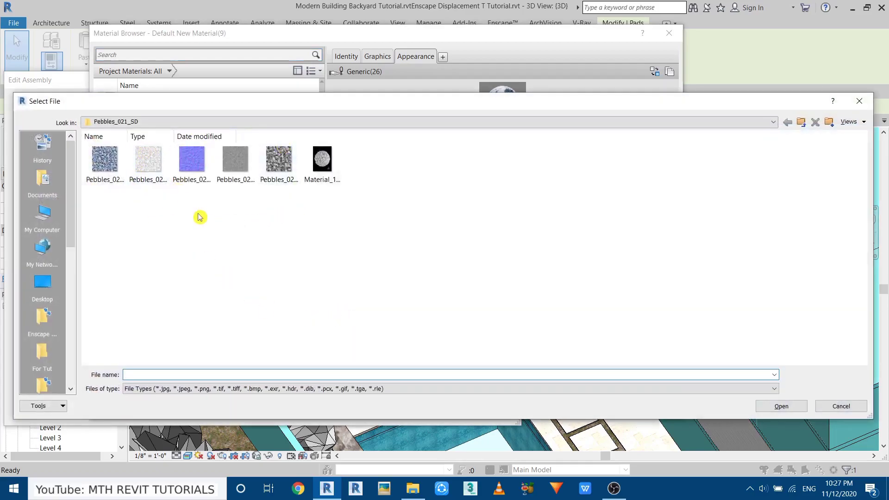
pyautogui.rightClick(205, 225)
pyautogui.moveTo(213, 231)
pyautogui.click(318, 231)
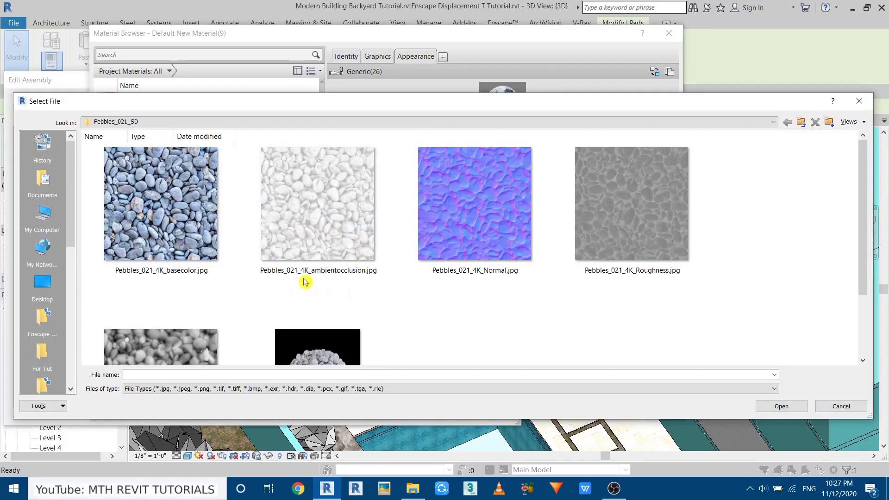
pyautogui.scroll(-2, 203, 298)
pyautogui.click(162, 299)
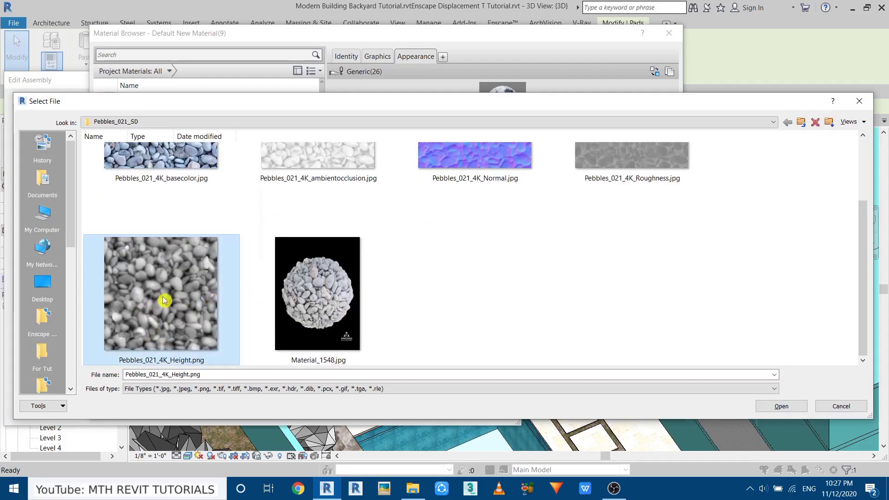
pyautogui.click(769, 407)
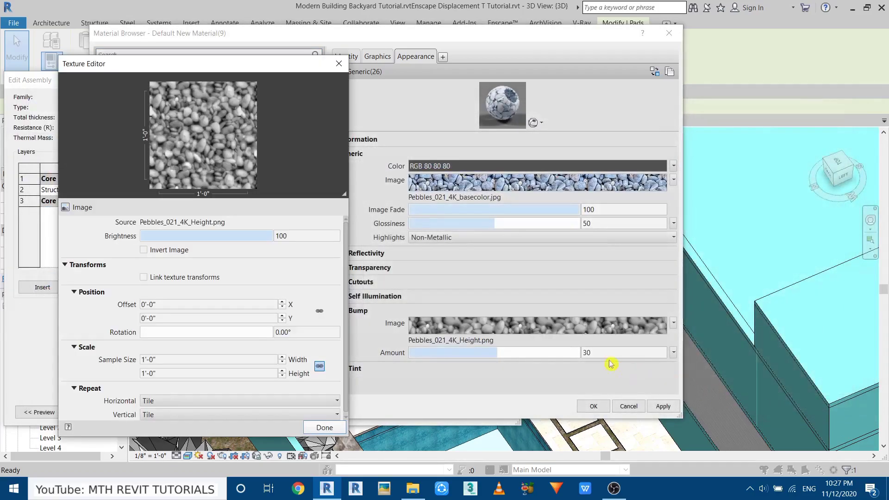
pyautogui.doubleClick(163, 361)
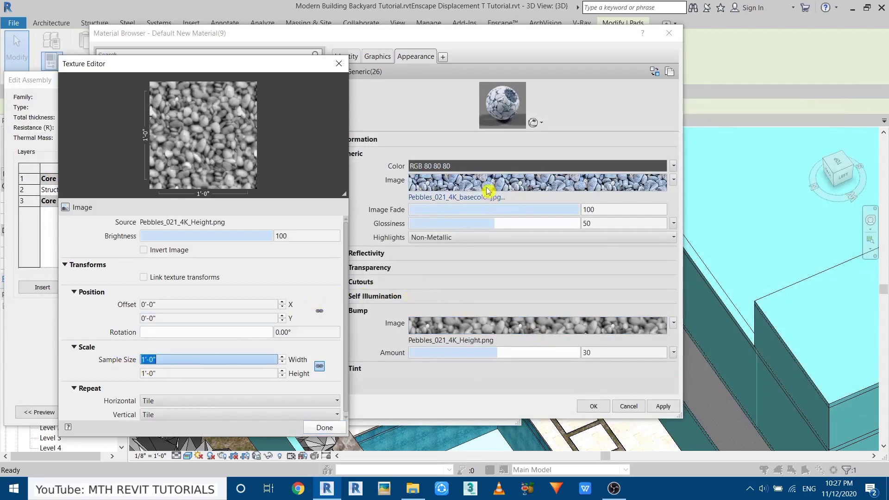
pyautogui.write('2')
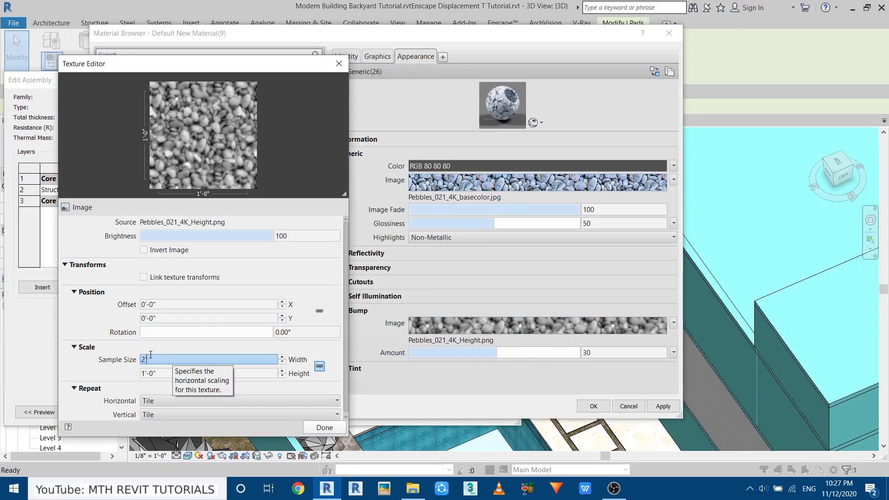
pyautogui.click(326, 427)
# - Assign Pebbles to the structure layer and confirm Edit Assembly and Type Properties
pyautogui.click(593, 406)
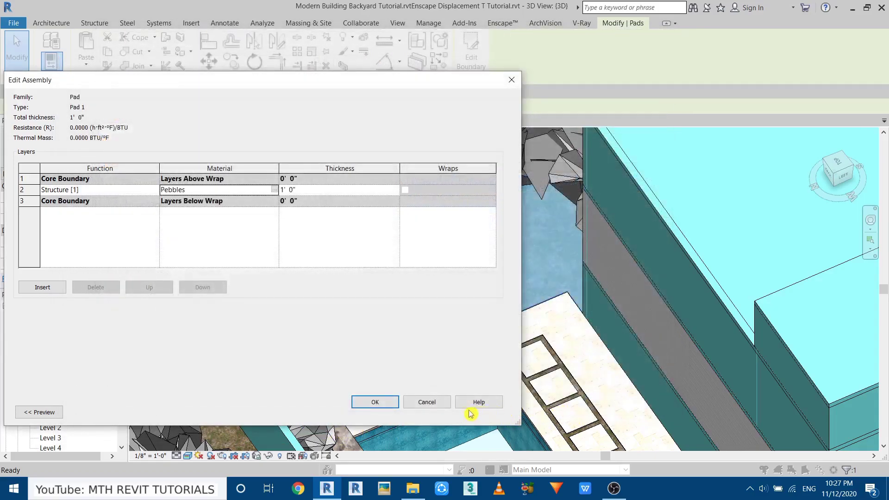
pyautogui.click(375, 402)
pyautogui.click(385, 411)
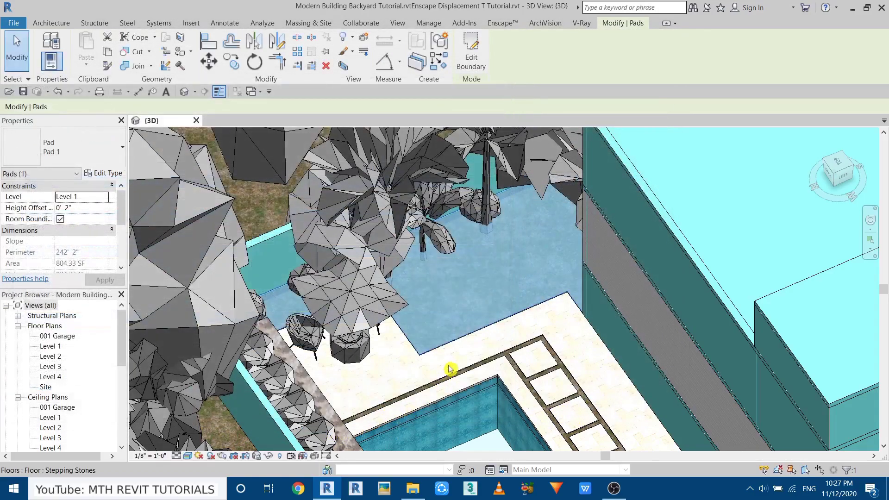
# - Launch Enscape from its Revit tab and fly down close to the pebble pad by the pool
pyautogui.click(503, 24)
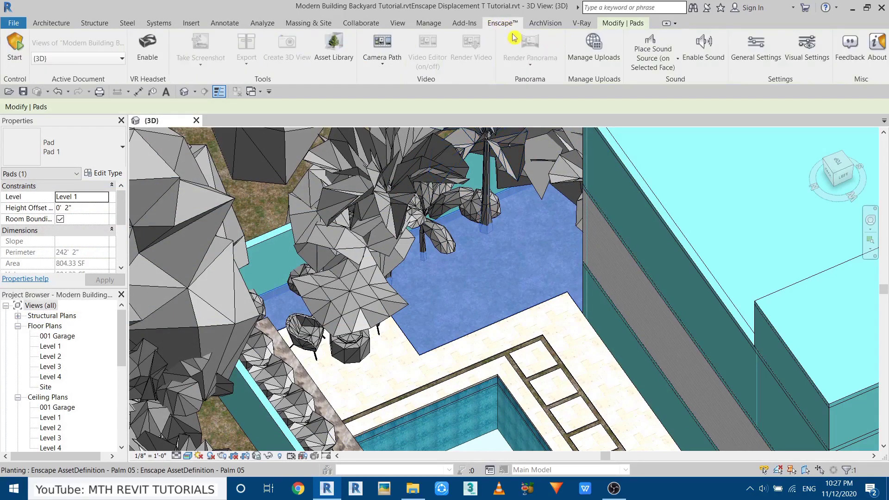
pyautogui.click(17, 55)
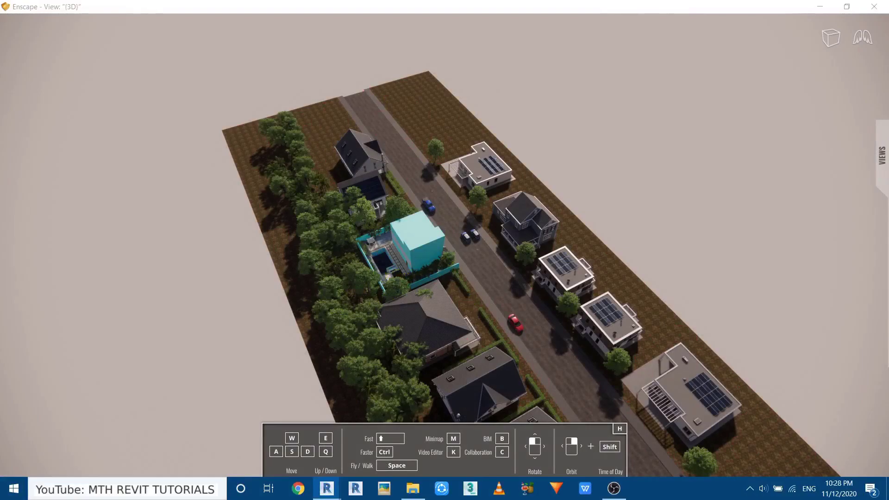
pyautogui.moveTo(379, 275); pyautogui.dragTo(460, 298)
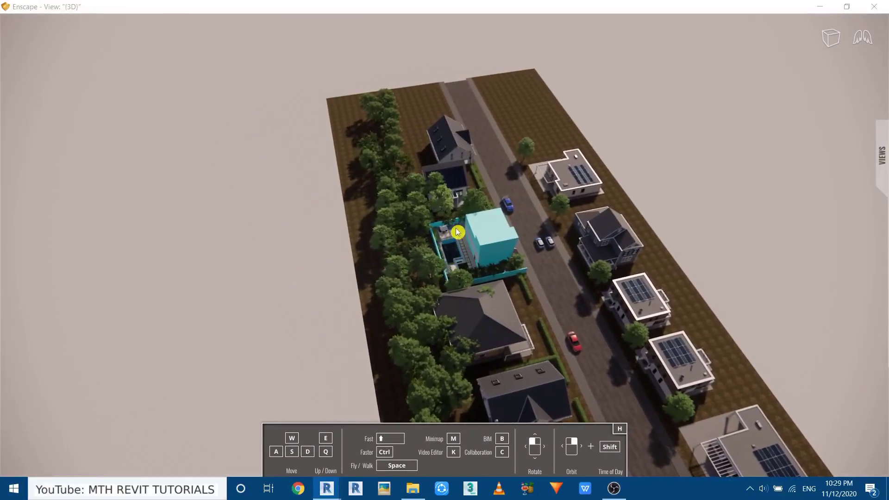
pyautogui.doubleClick(458, 232)
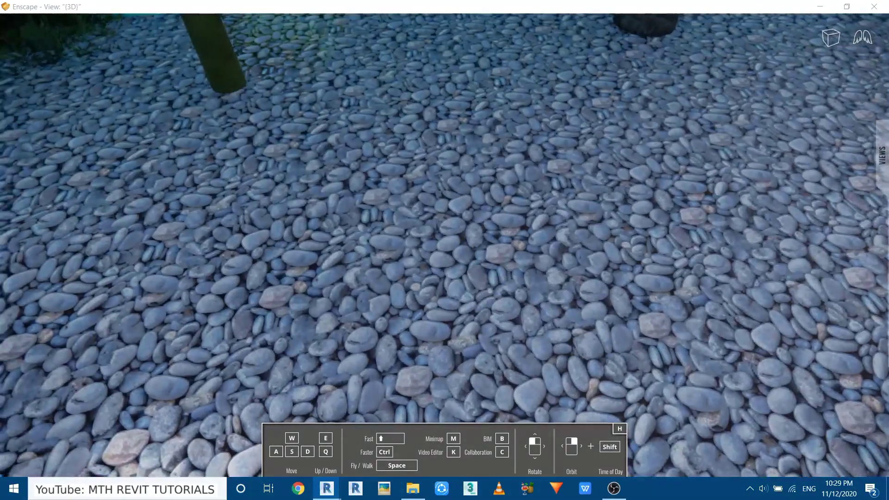
pyautogui.scroll(-5, 569, 309)
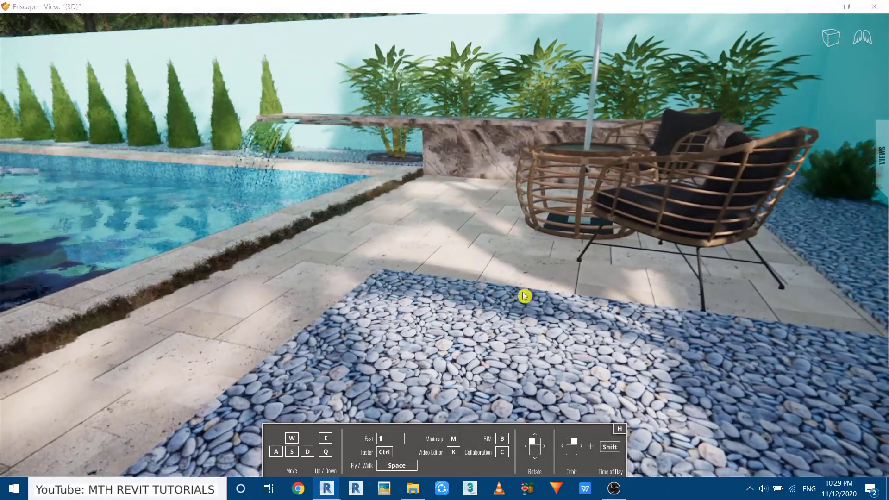
pyautogui.press('w')
pyautogui.moveTo(524, 293); pyautogui.dragTo(477, 297)
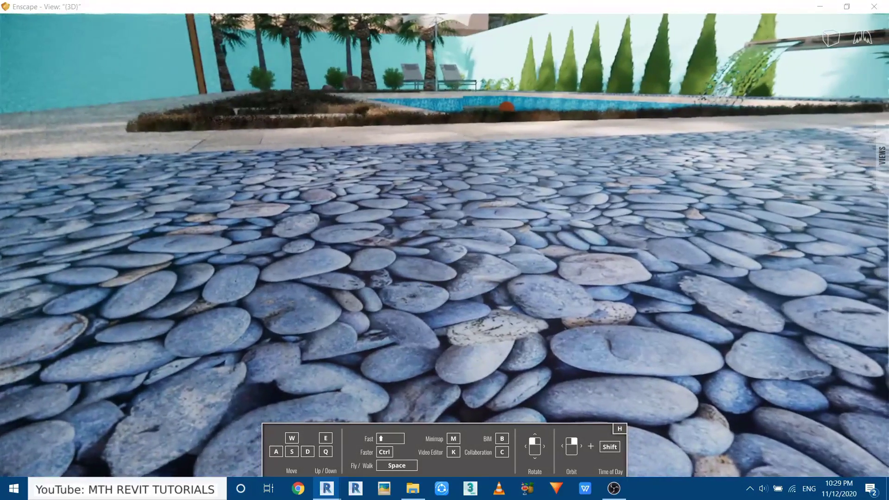
pyautogui.press('q')
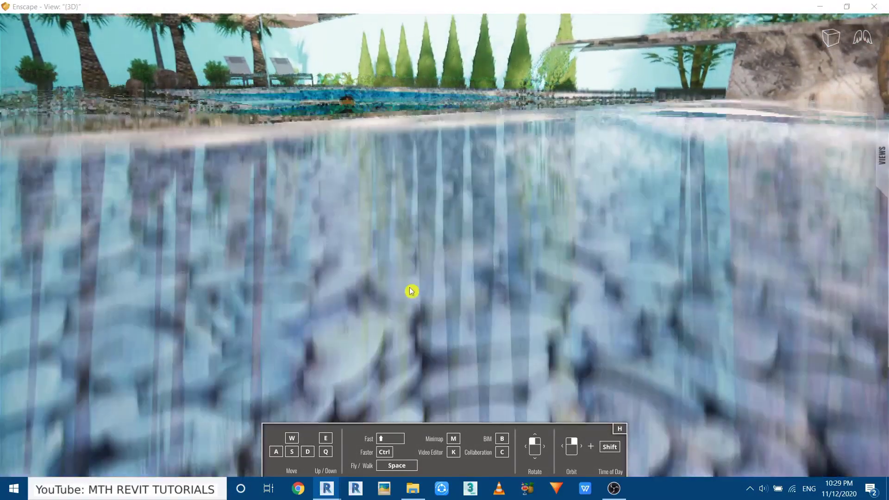
pyautogui.press('e')
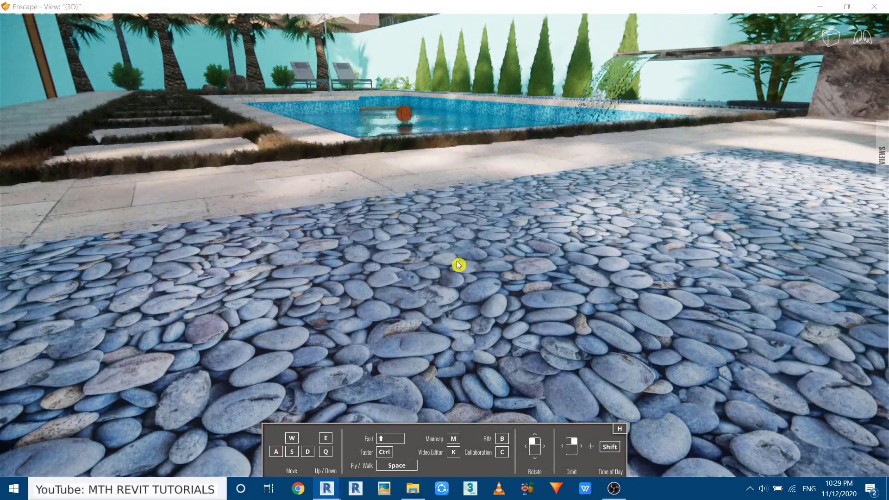
# - Open the Pebbles material via Manage > Materials and set its Bump Amount to 530
pyautogui.moveTo(326, 488)
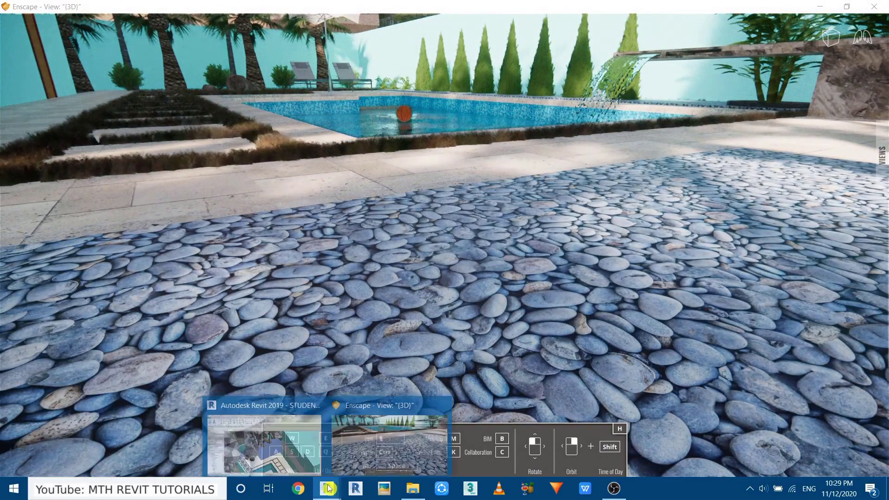
pyautogui.click(262, 440)
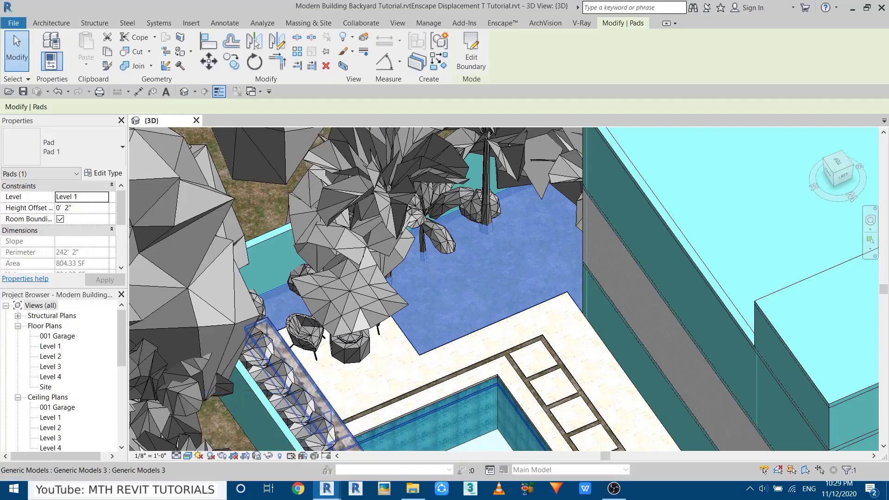
pyautogui.click(435, 25)
pyautogui.press('Escape')
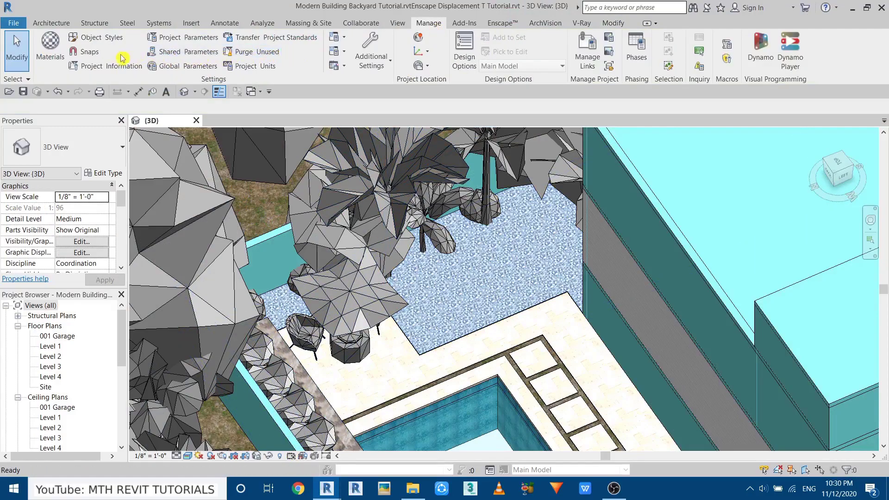
pyautogui.click(56, 60)
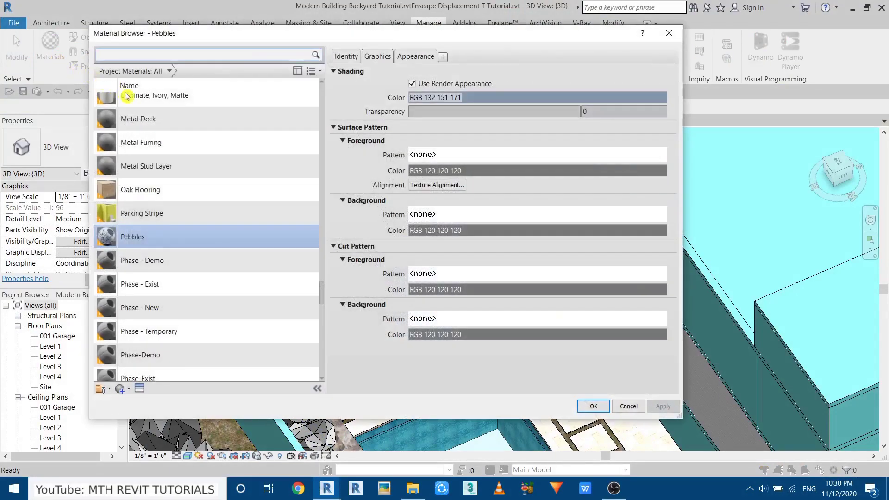
pyautogui.scroll(1, 126, 96)
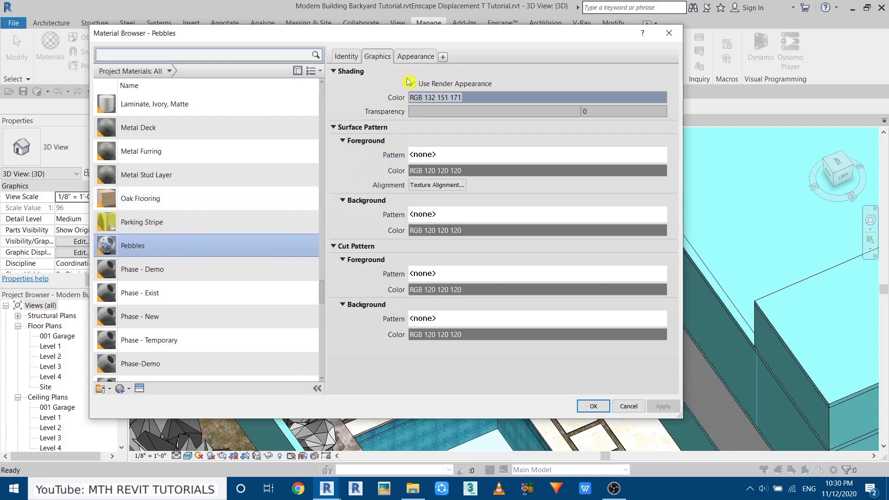
pyautogui.click(414, 57)
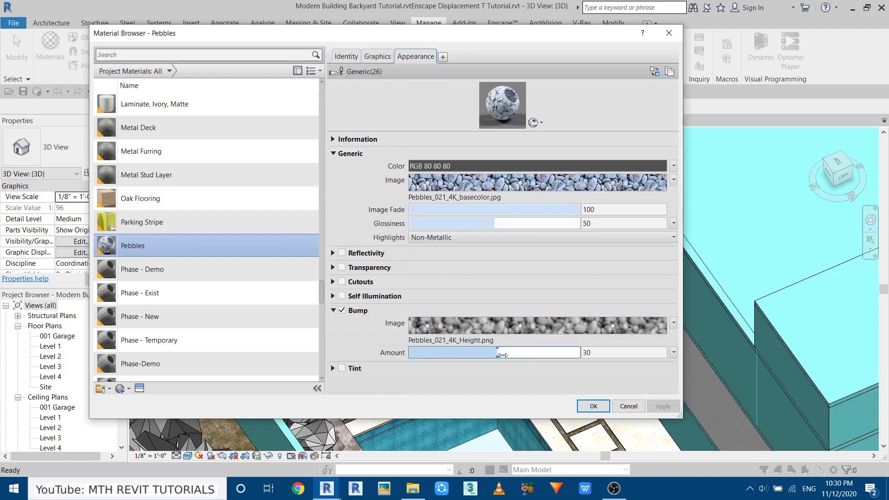
pyautogui.click(509, 356)
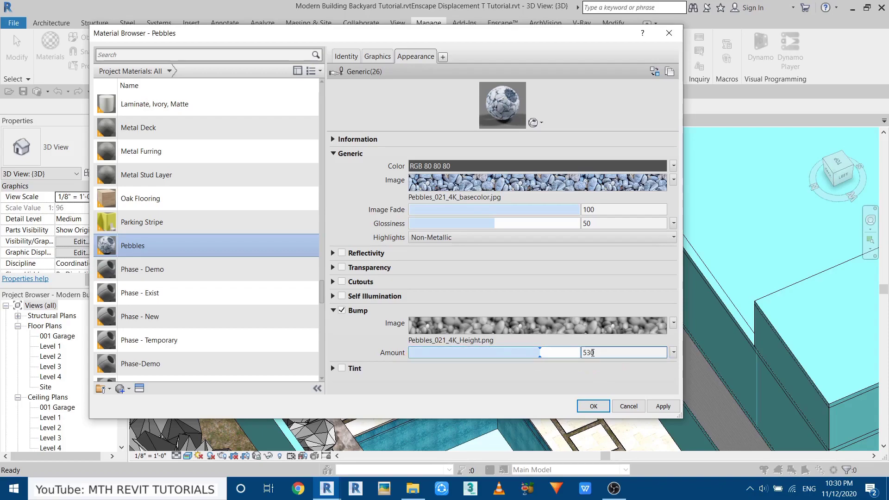
pyautogui.doubleClick(593, 354)
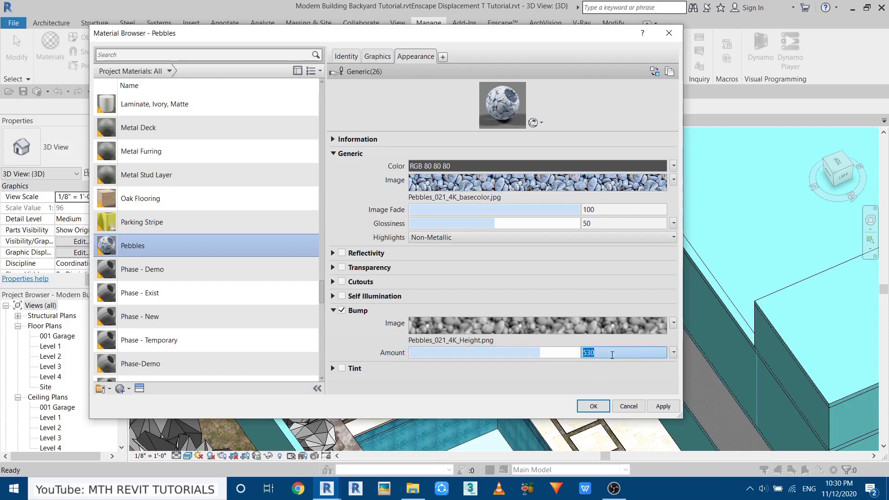
pyautogui.press('Tab')
pyautogui.click(592, 410)
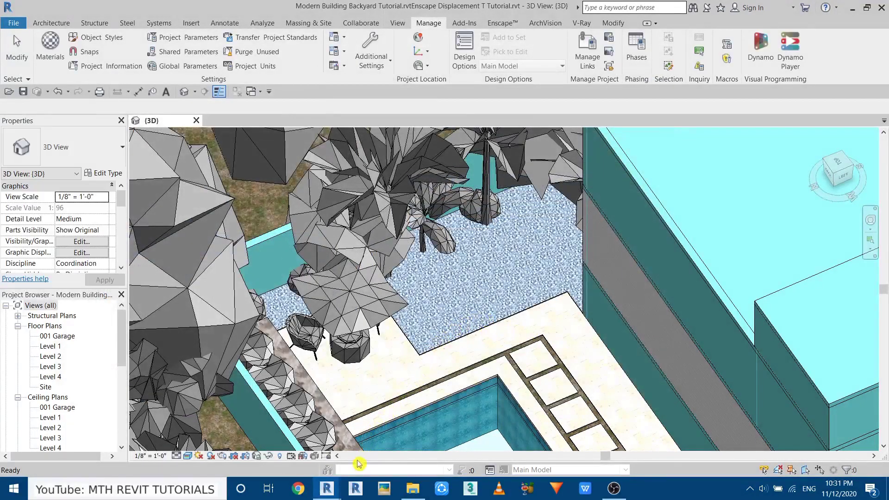
# - Return to Enscape and fly low along the pool to inspect the raised pebble relief
pyautogui.moveTo(328, 494)
pyautogui.click(387, 440)
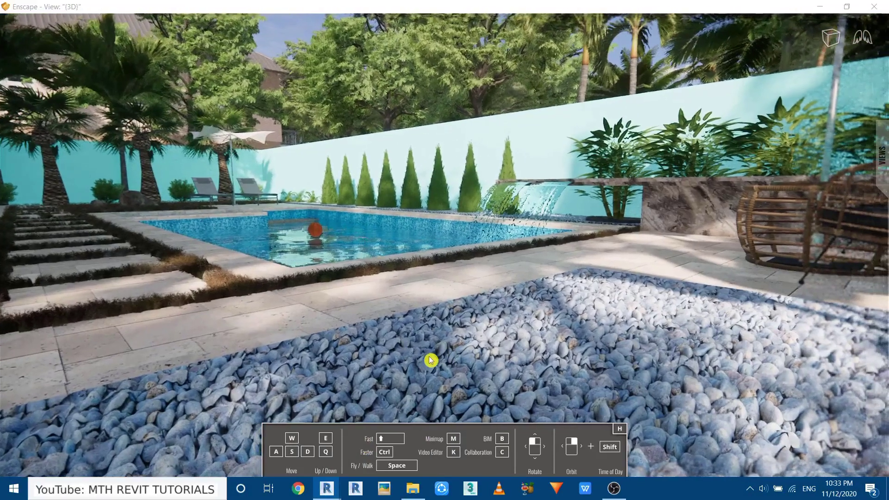
pyautogui.press('d')
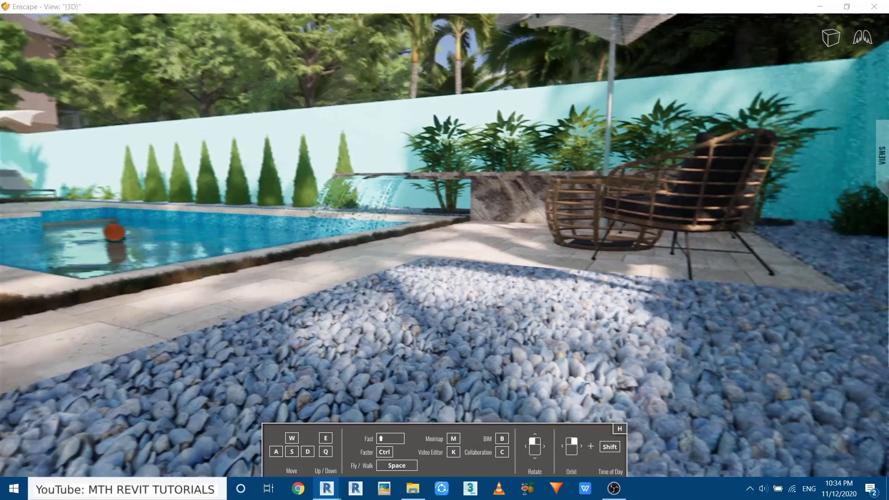
pyautogui.press('q')
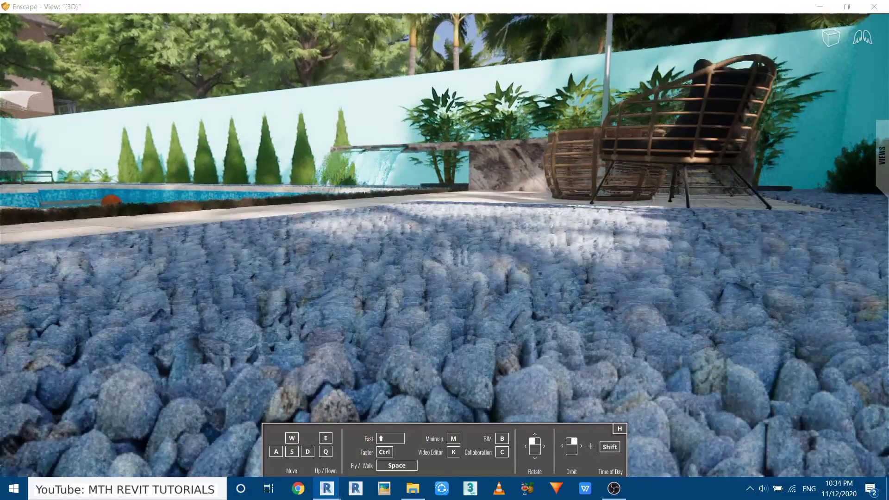
pyautogui.press('a')
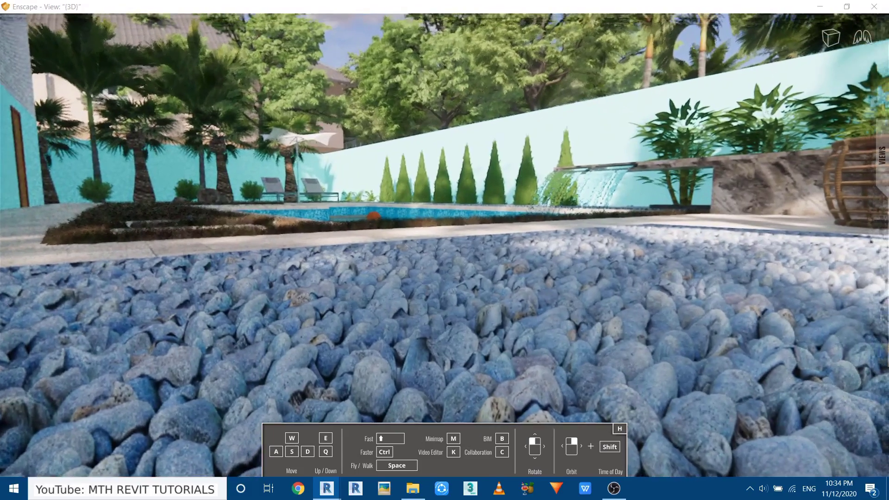
pyautogui.press('a')
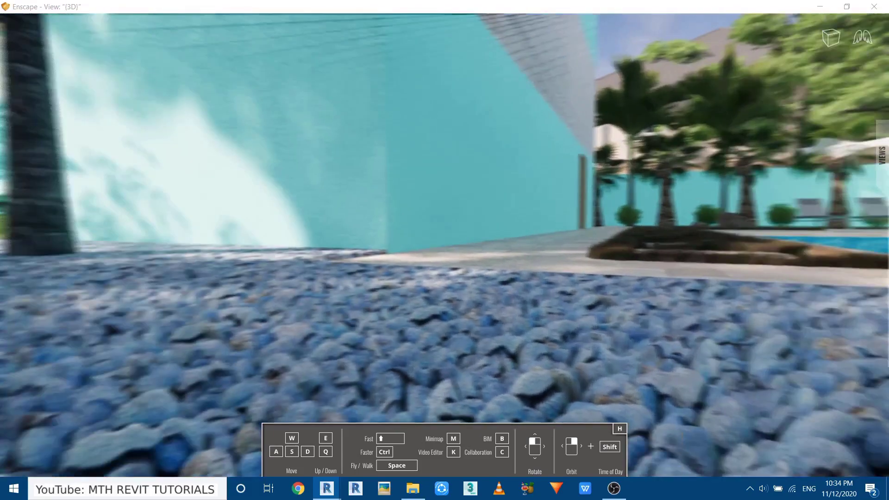
pyautogui.press('a')
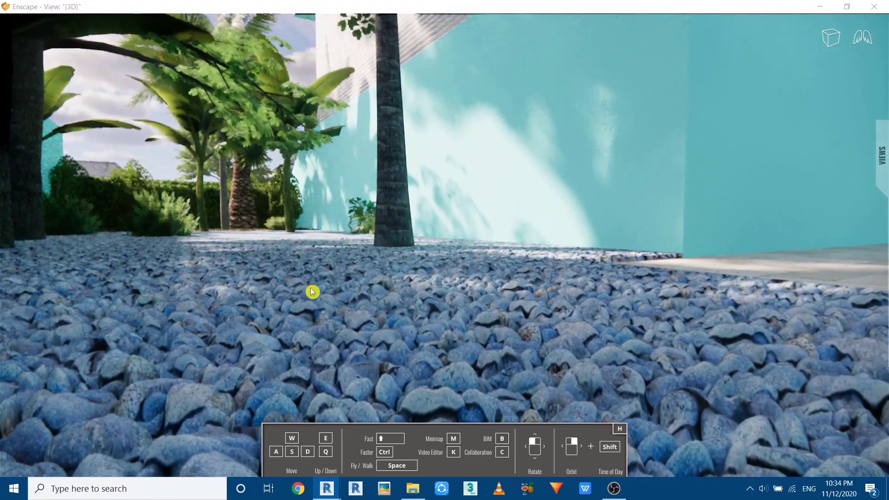
pyautogui.moveTo(202, 256); pyautogui.dragTo(336, 313)
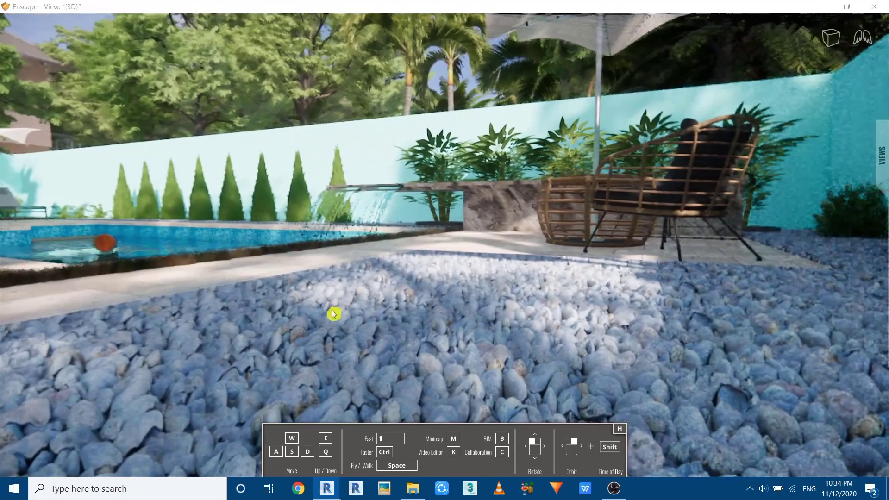
pyautogui.moveTo(533, 264); pyautogui.dragTo(318, 319)
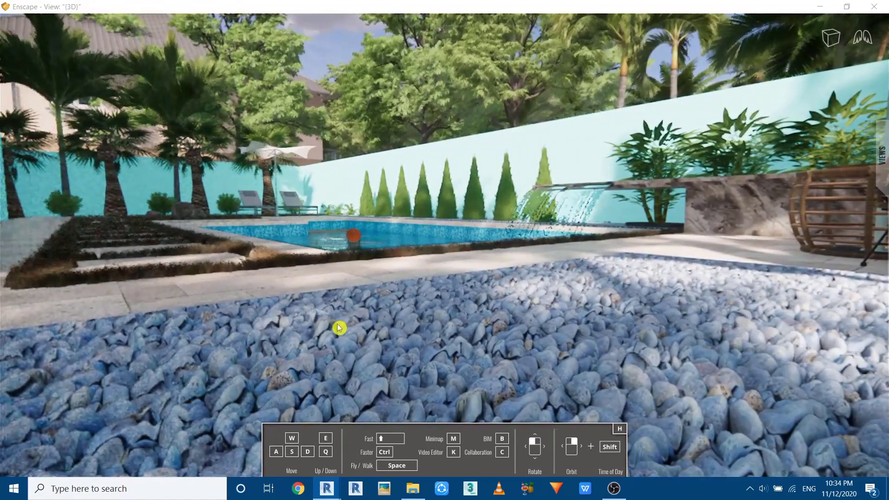